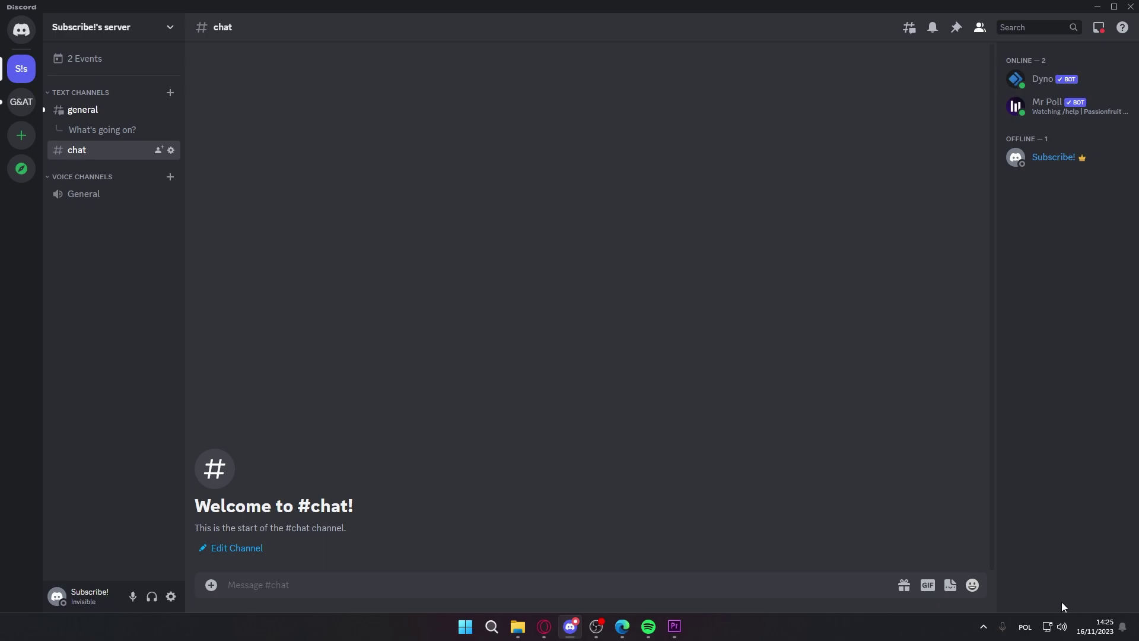
Open the Windows sound settings and review the available output and input devices.
right_click(1061, 627)
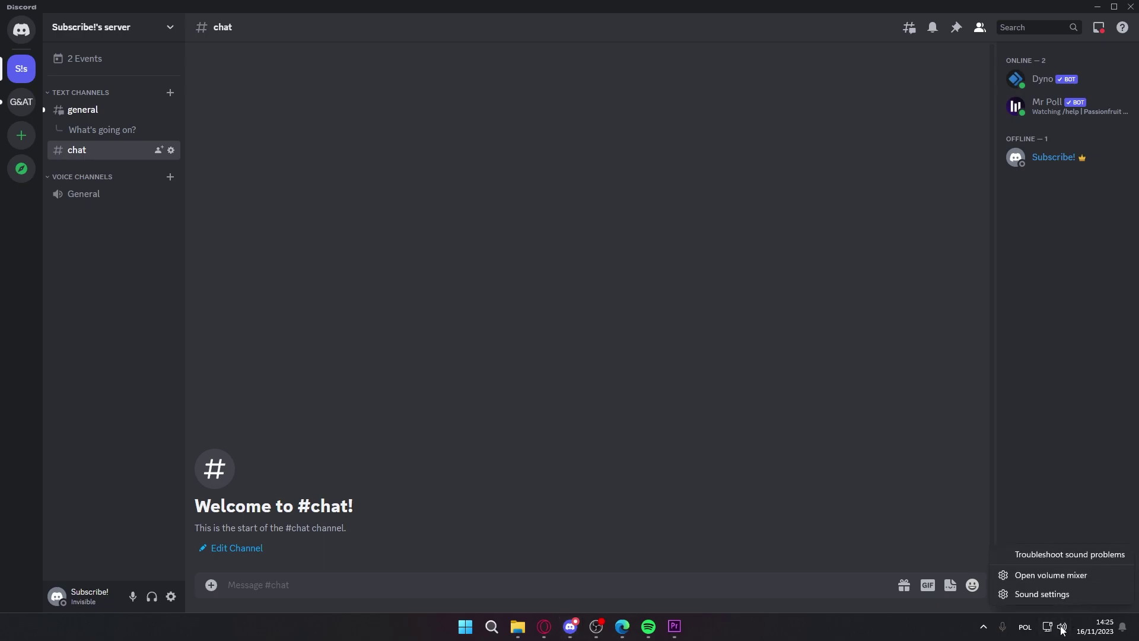
left_click(1046, 596)
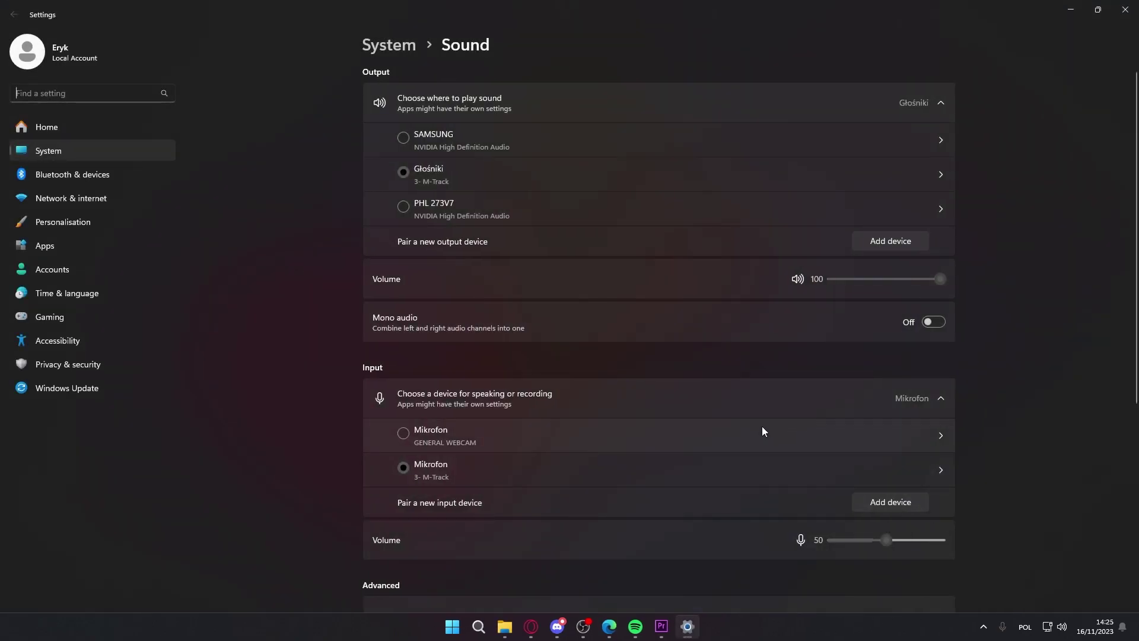
scroll(764, 421, "down", 4)
scroll(682, 380, "up", 2)
scroll(534, 296, "down", 1)
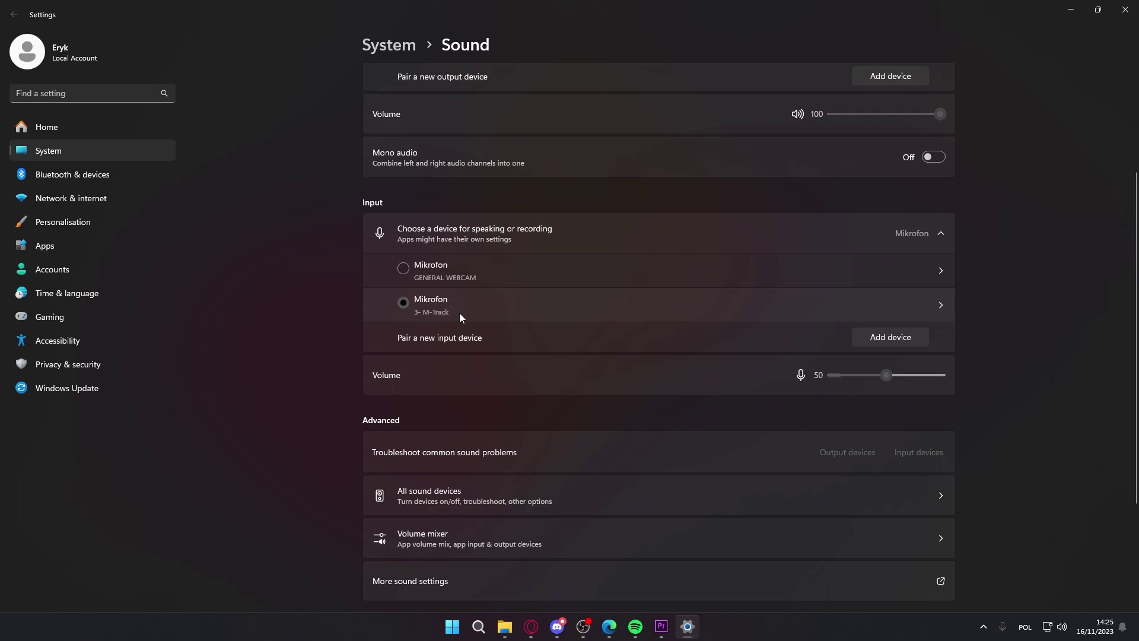
Check the default sound device options in the GENERAL WEBCAM microphone's properties, and close the Windows settings.
left_click(941, 304)
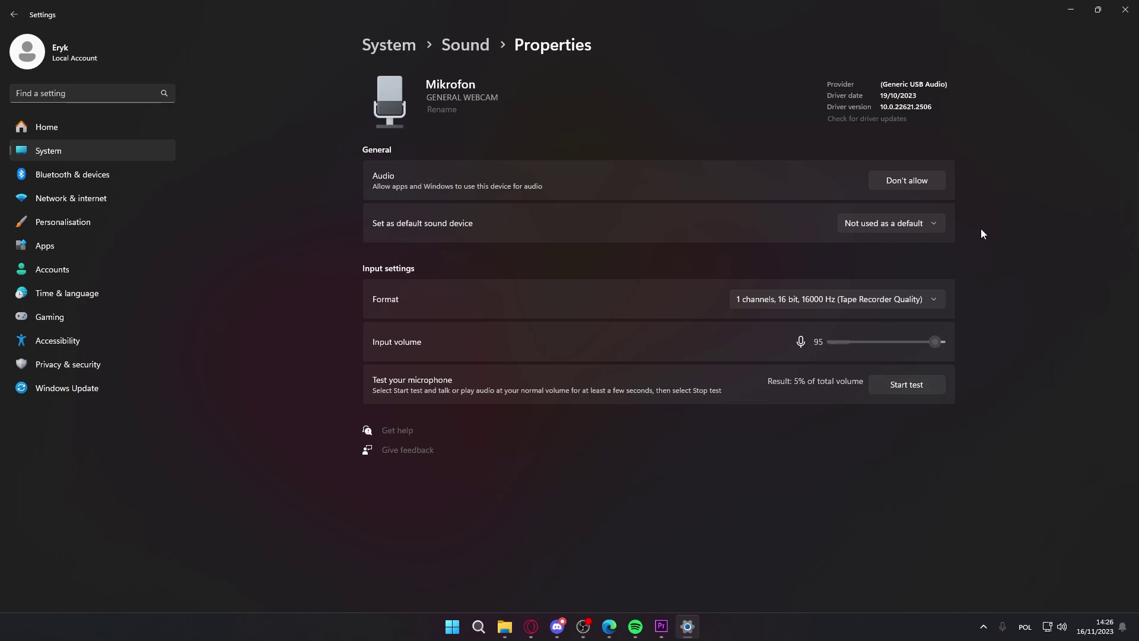
left_click(928, 224)
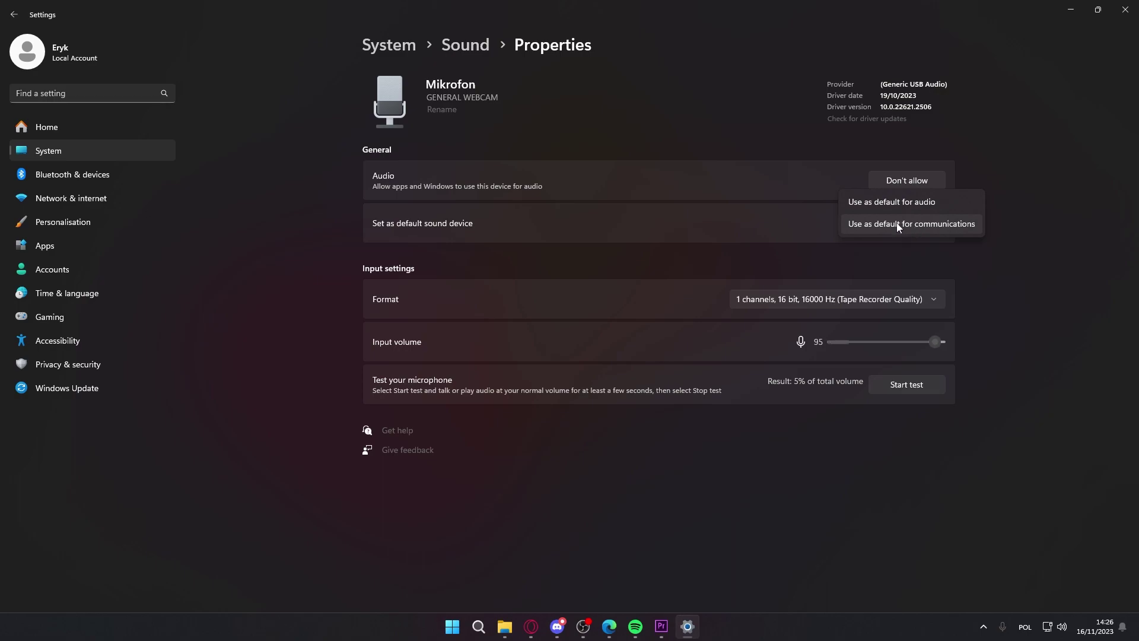
left_click(964, 273)
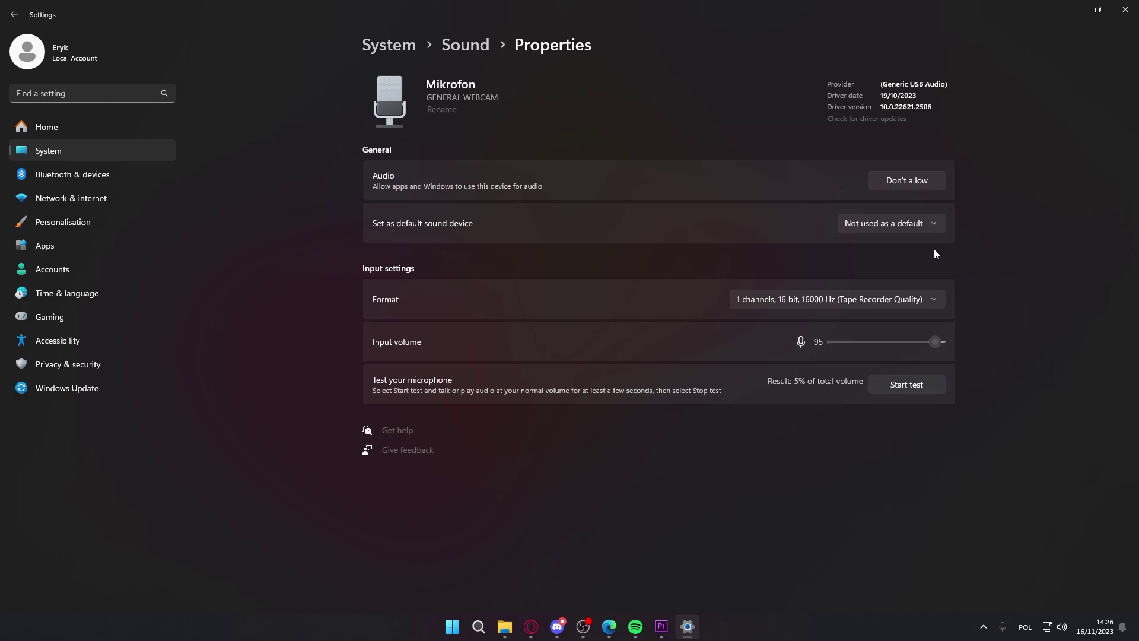
key("alt+F4")
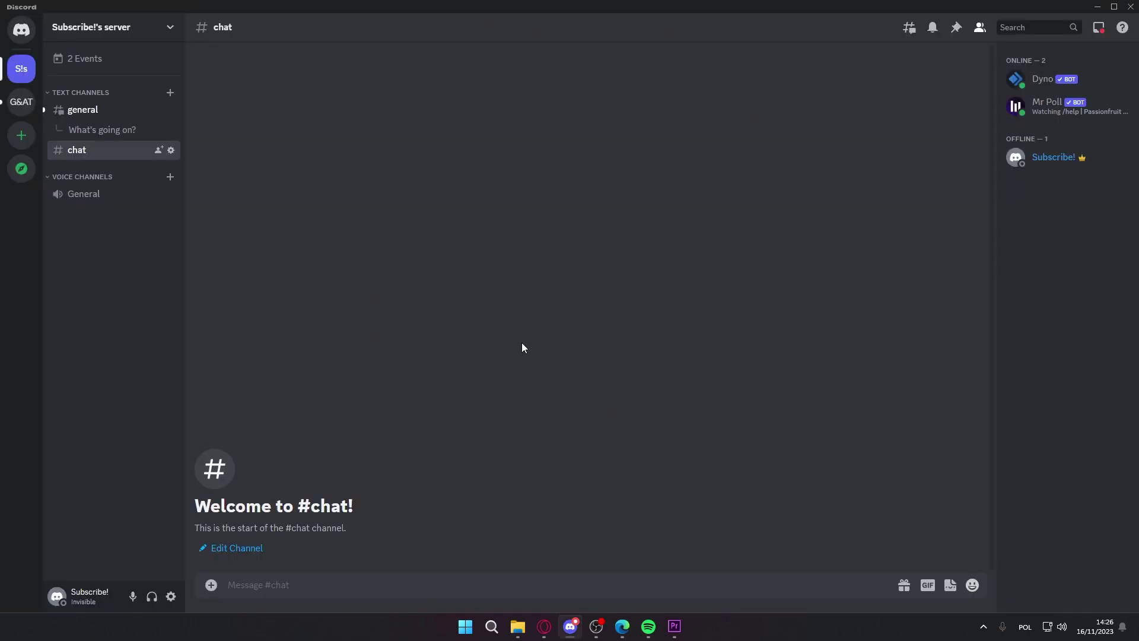
Set Discord's voice input device to Mikrofon (3- M-Track).
left_click(171, 596)
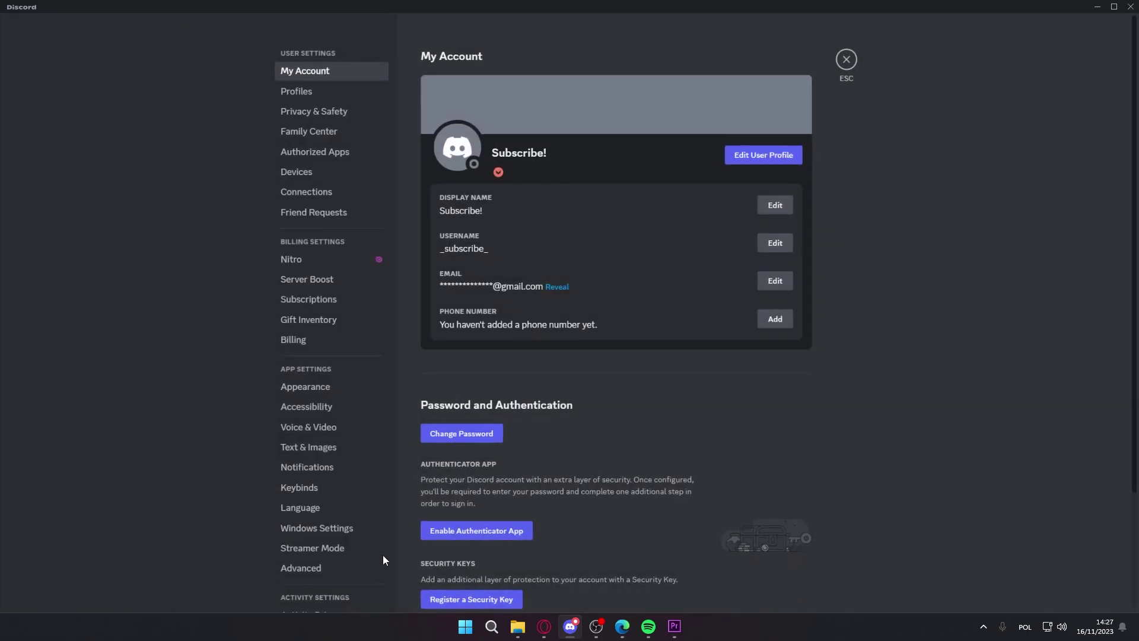
left_click(317, 428)
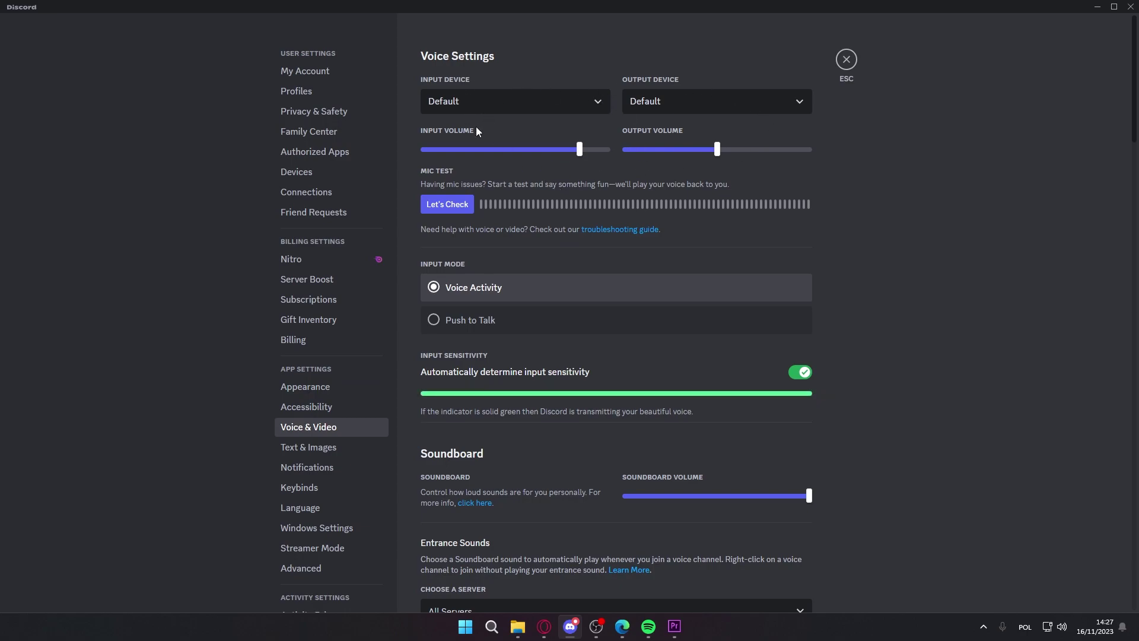
left_click(582, 102)
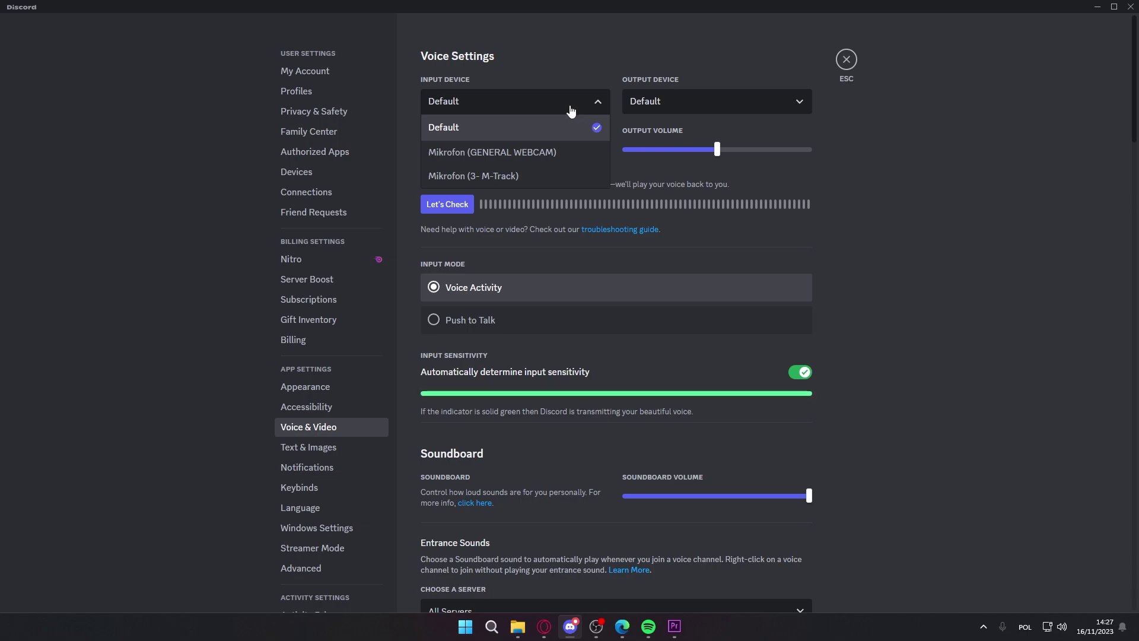
left_click(567, 108)
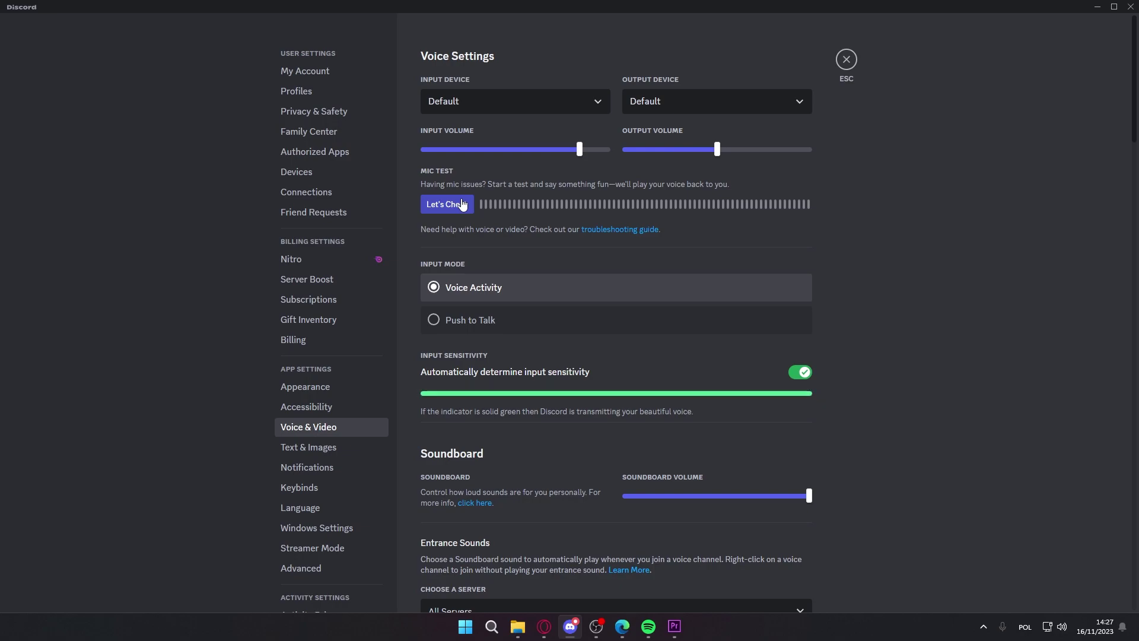
left_click(453, 102)
left_click(491, 173)
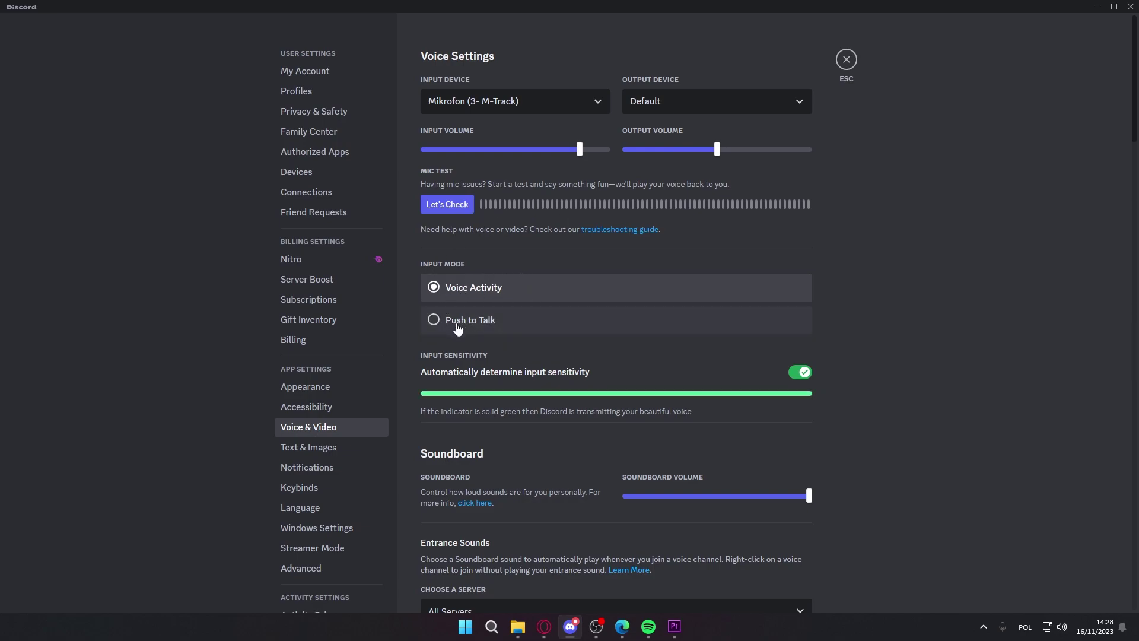
Try the Push to Talk input mode with MOUSE4 as its shortcut, and return to Voice Activity.
left_click(479, 336)
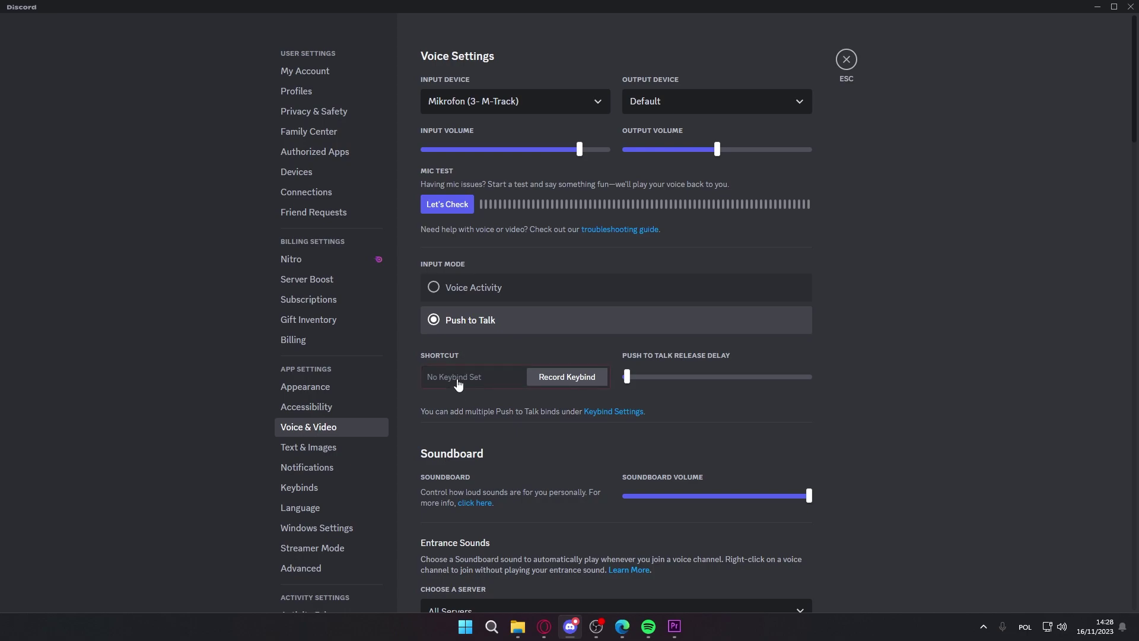
left_click(551, 379)
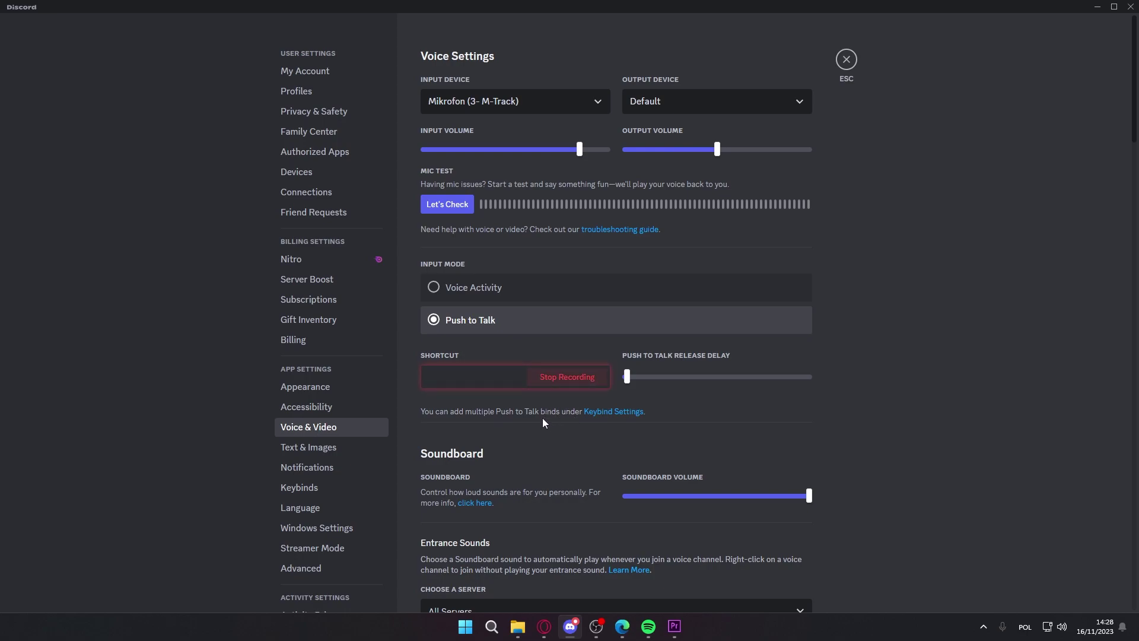
left_click(497, 426)
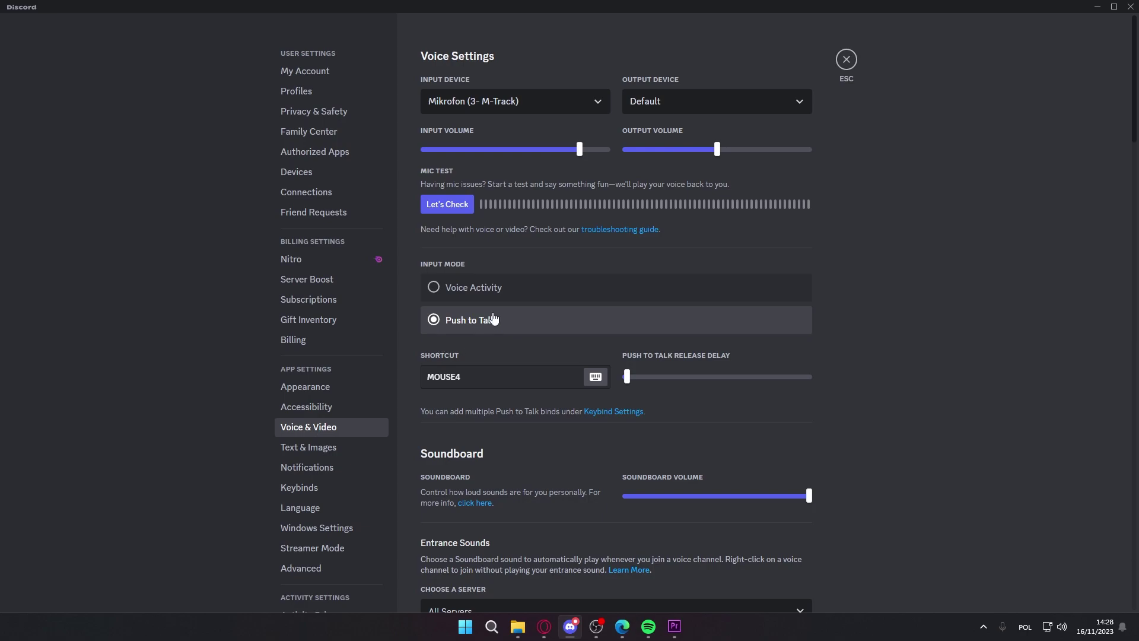
left_click(435, 288)
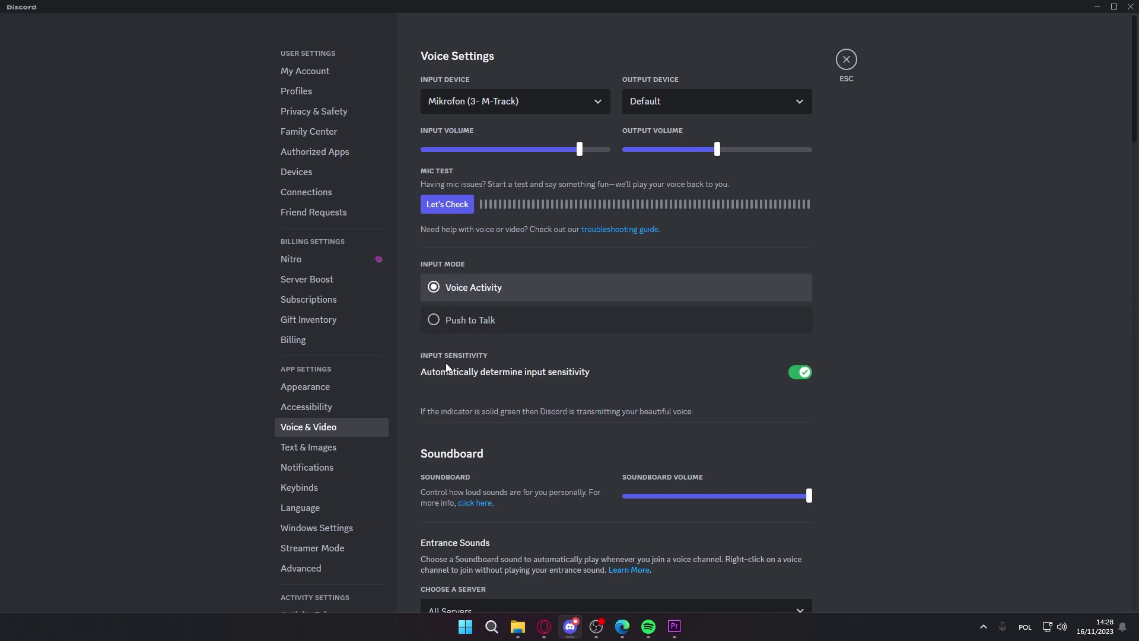
scroll(667, 402, "down", 1)
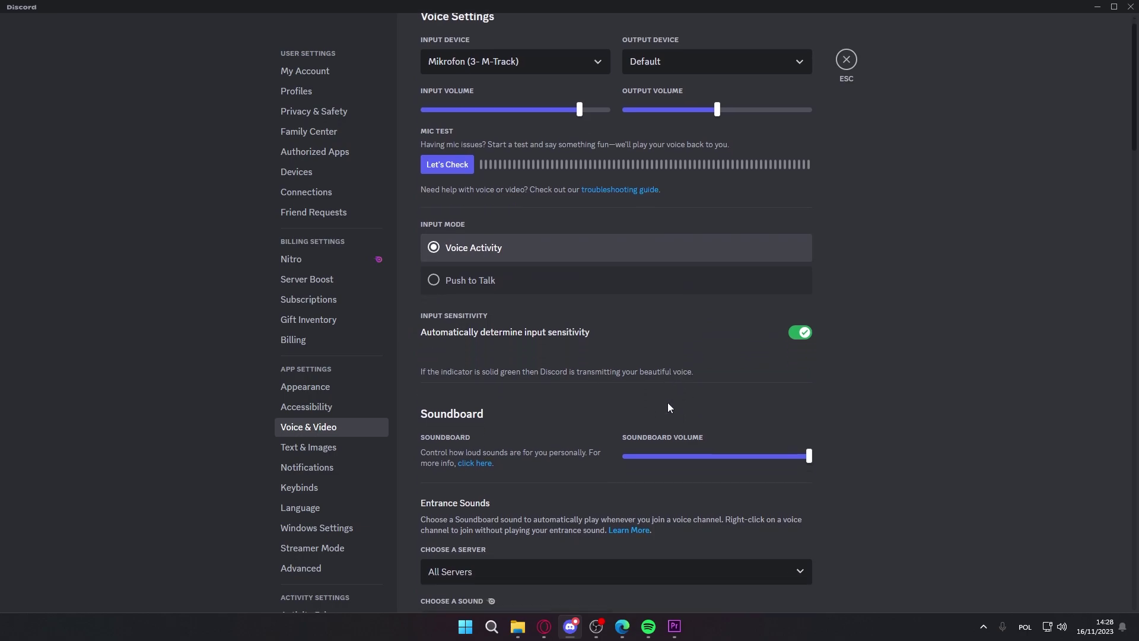
scroll(666, 401, "up", 1)
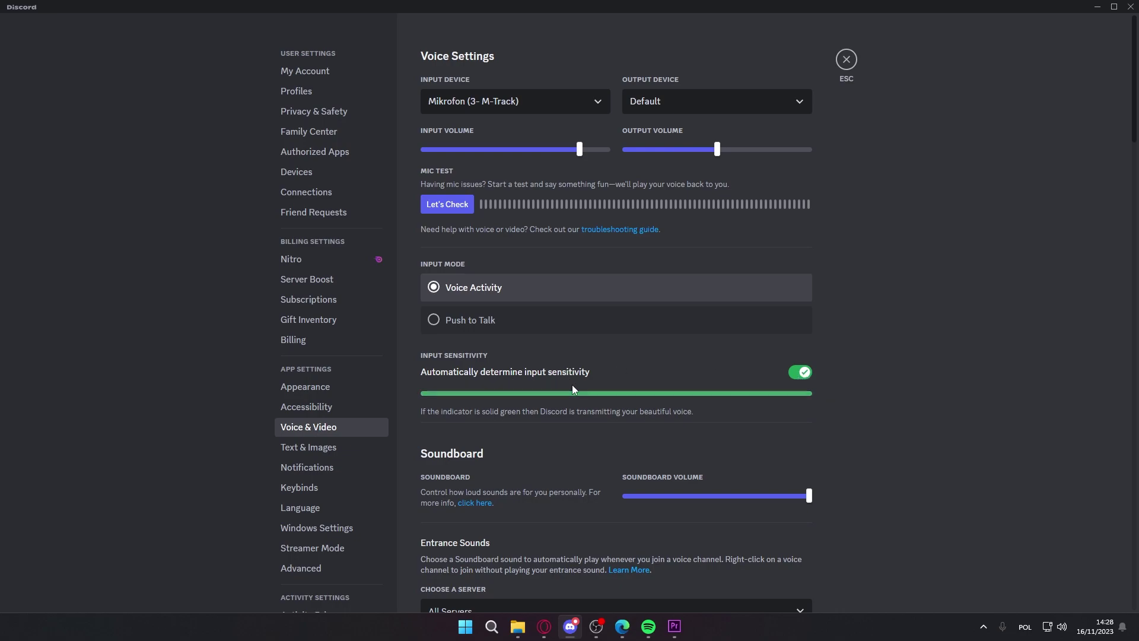
Try high and low manual input sensitivity thresholds, and restore automatic input sensitivity.
left_click(805, 375)
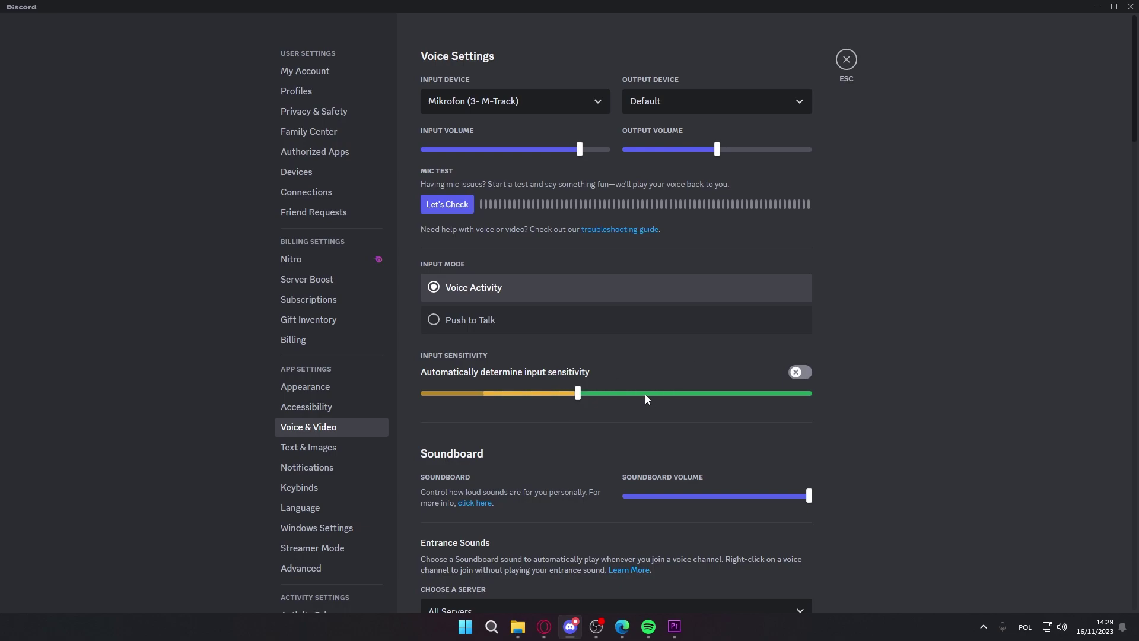
left_click_drag(579, 393, 776, 400)
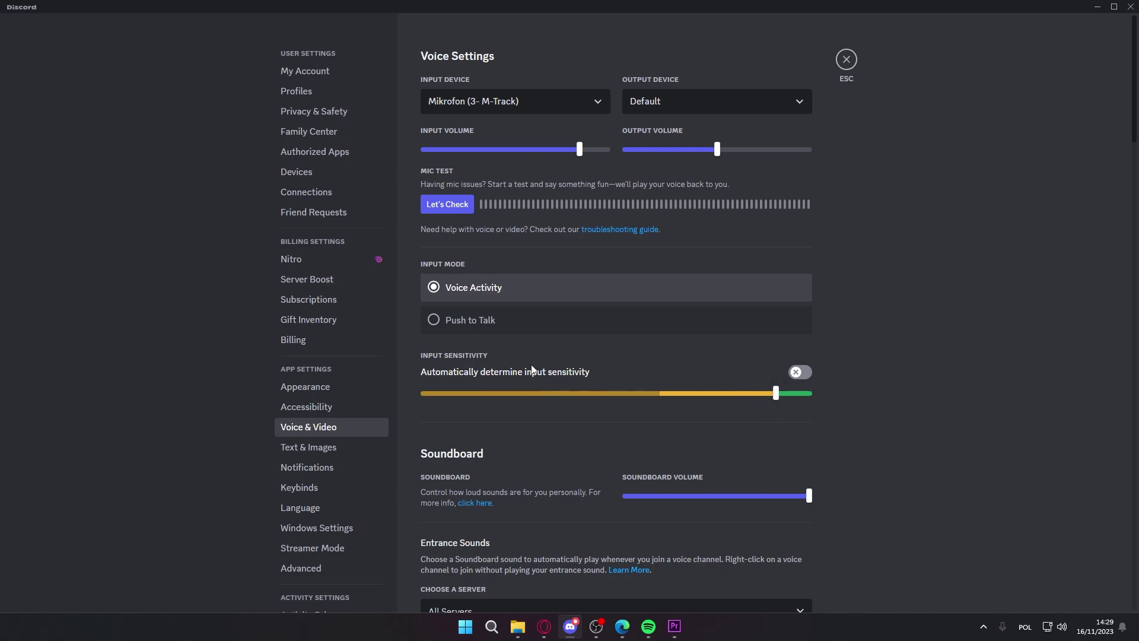
mouse_move(776, 394)
left_click_drag(775, 394, 545, 399)
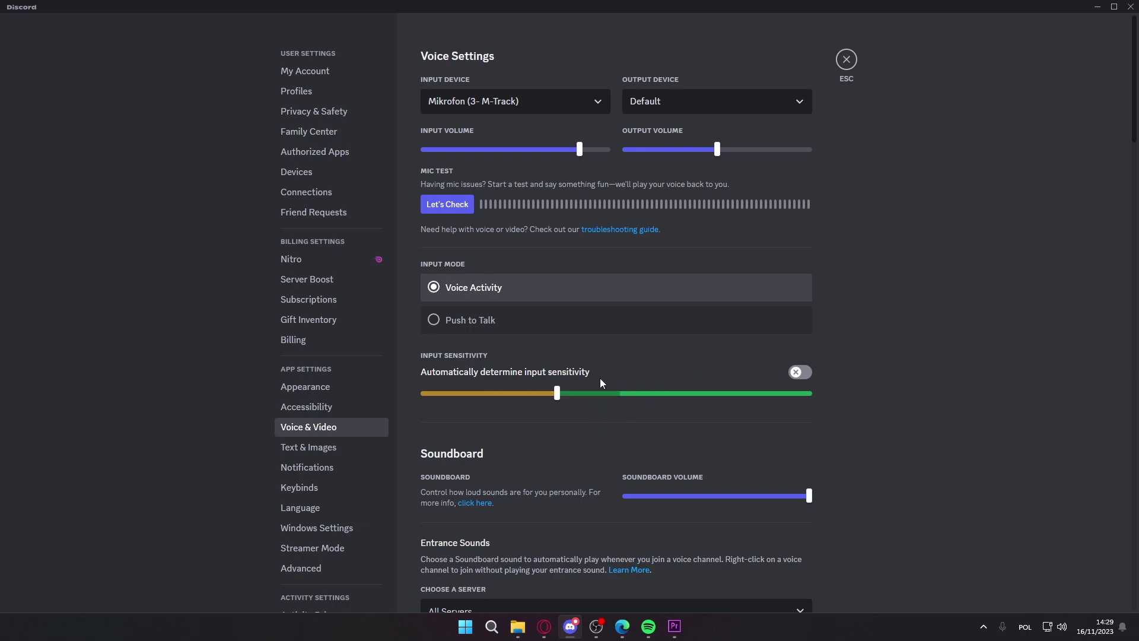
mouse_move(559, 394)
left_mouse_down()
mouse_move(781, 402)
mouse_move(534, 393)
mouse_move(558, 400)
left_mouse_up()
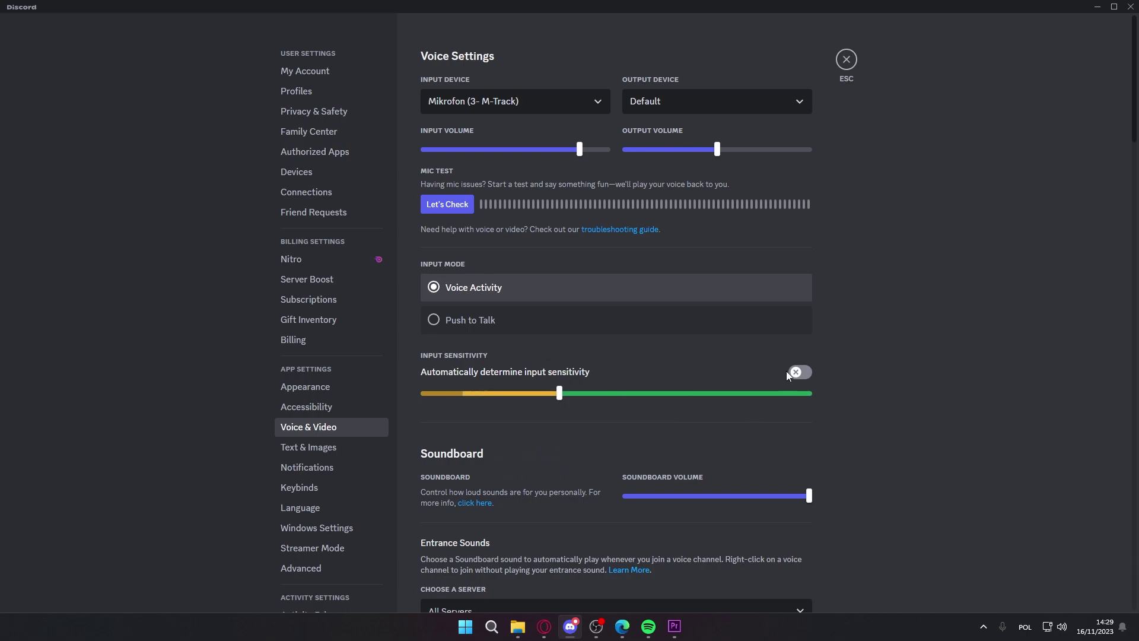
left_click(801, 373)
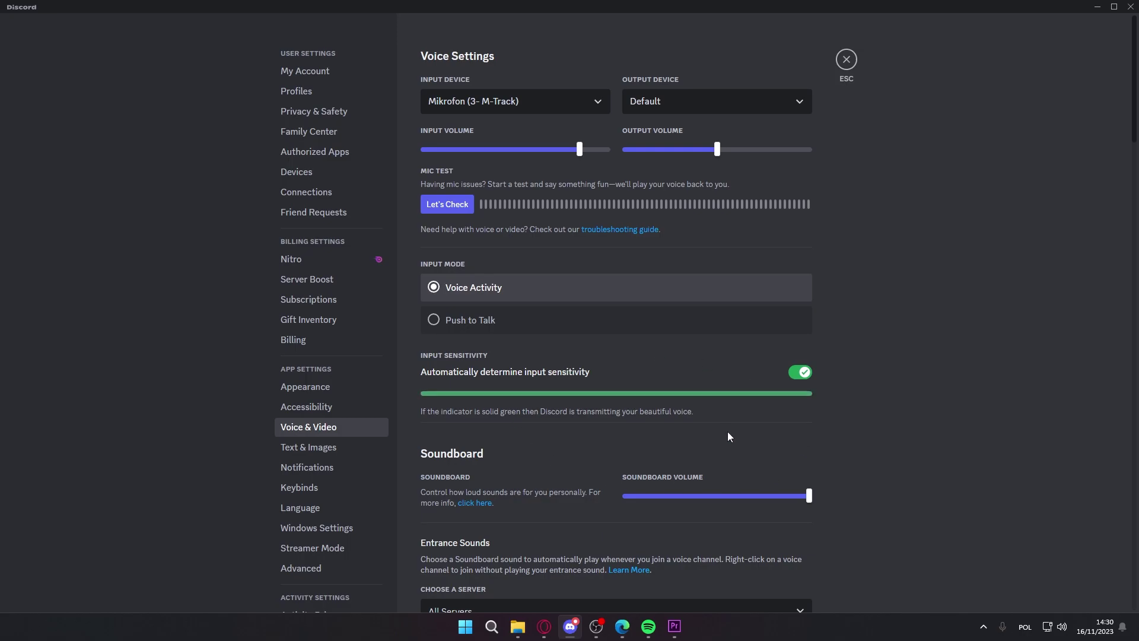
Turn Advanced Voice Activity off and back on in the voice processing settings.
scroll(919, 429, "down", 15)
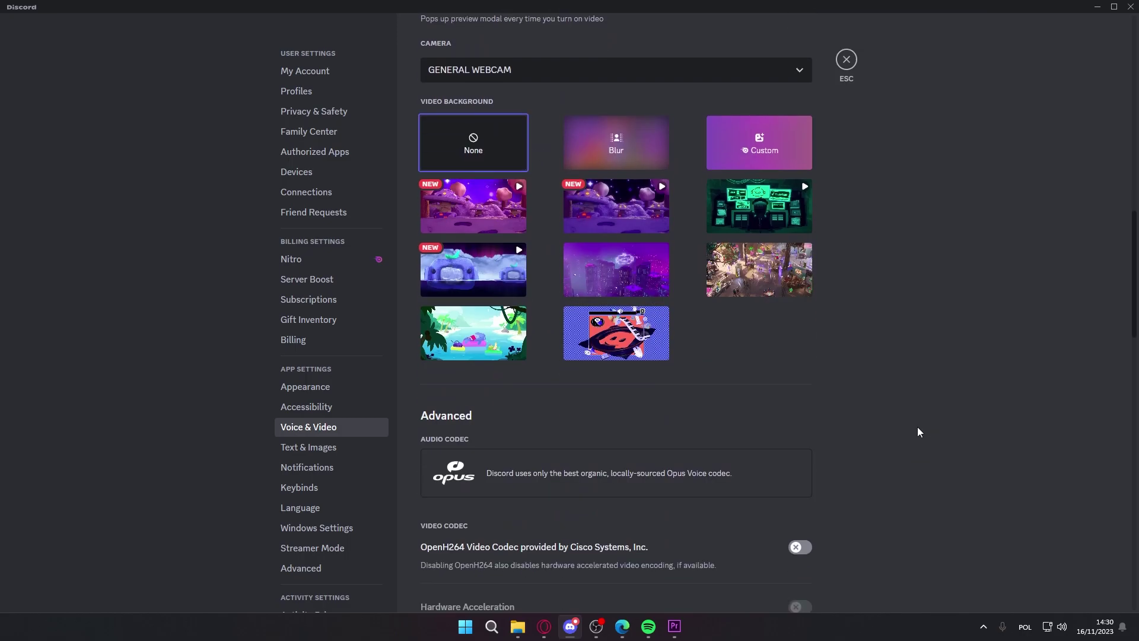
scroll(918, 430, "down", 10)
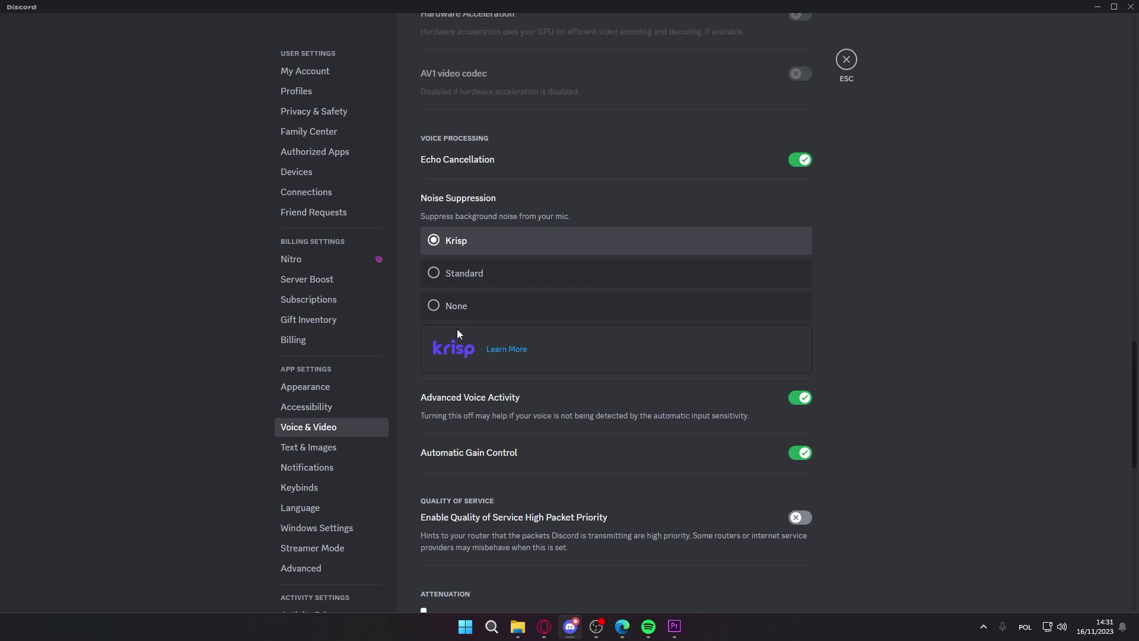
scroll(537, 327, "down", 2)
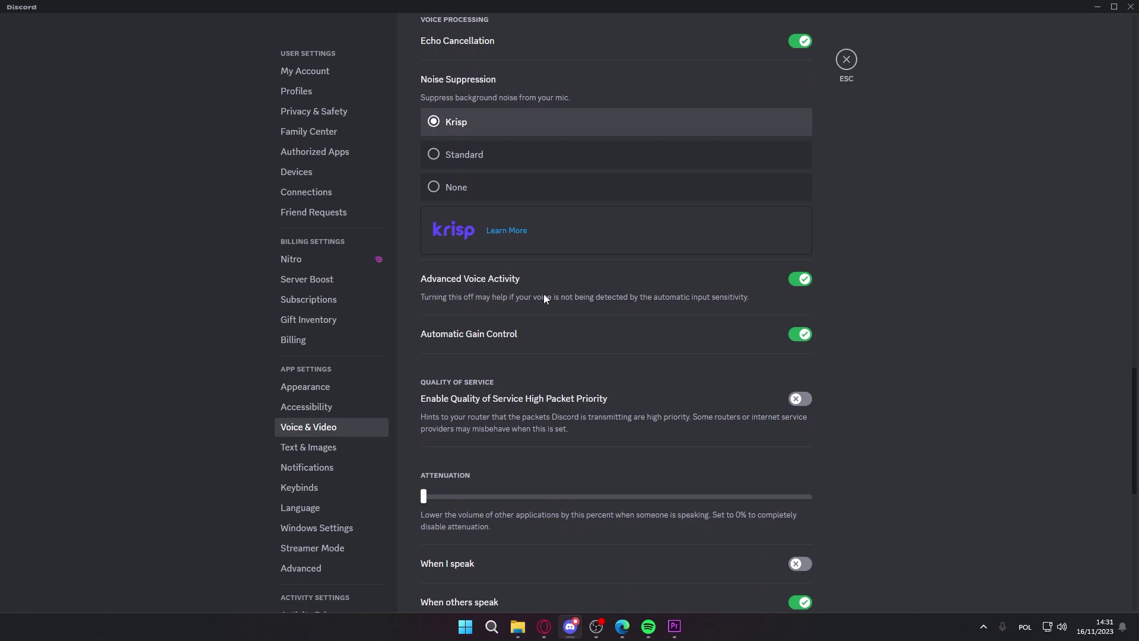
scroll(522, 306, "up", 2)
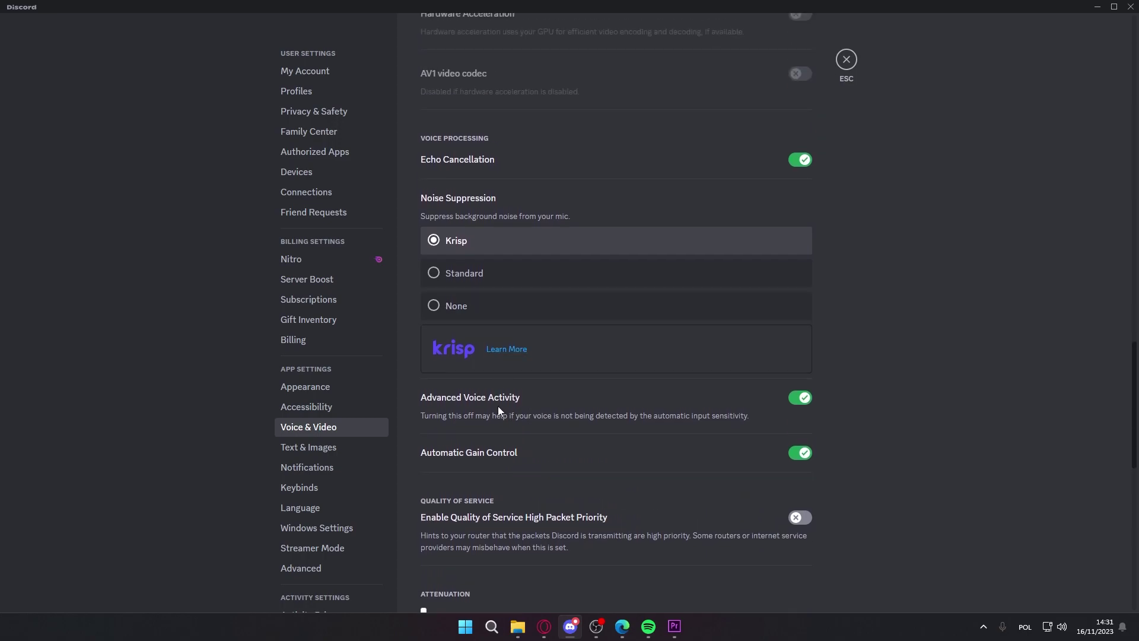
scroll(497, 405, "down", 1)
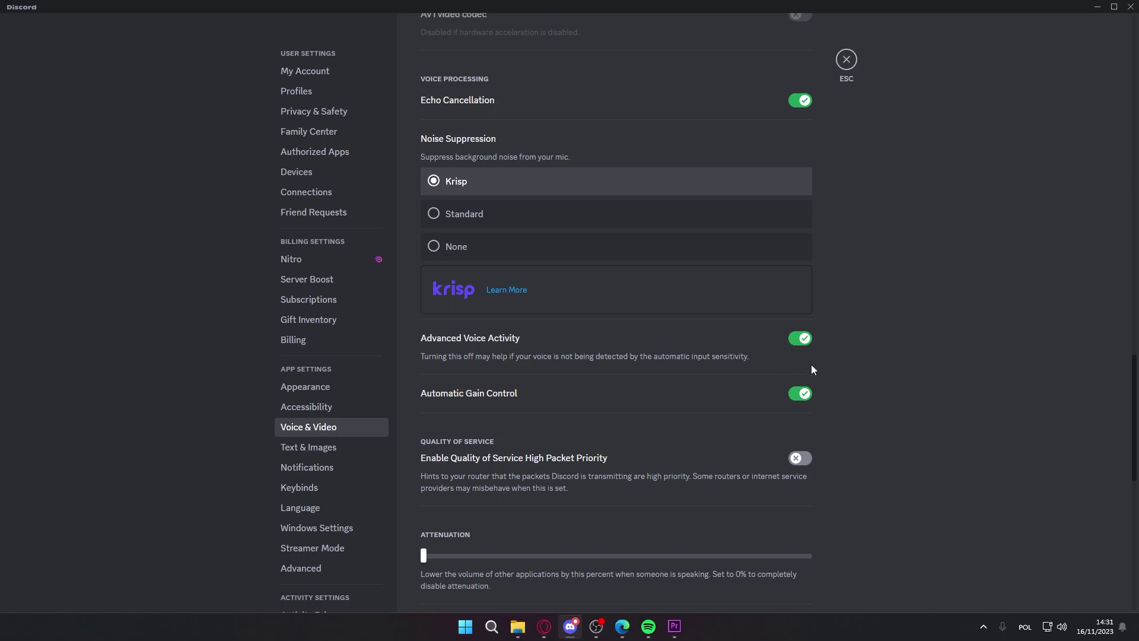
left_click(800, 340)
left_click(798, 341)
Toggle Automatic Gain Control off and on again, and return to the start of the voice settings.
scroll(628, 352, "down", 2)
scroll(602, 349, "up", 2)
left_click(805, 399)
left_click(801, 398)
left_click(800, 401)
left_click(800, 403)
scroll(920, 395, "up", 10)
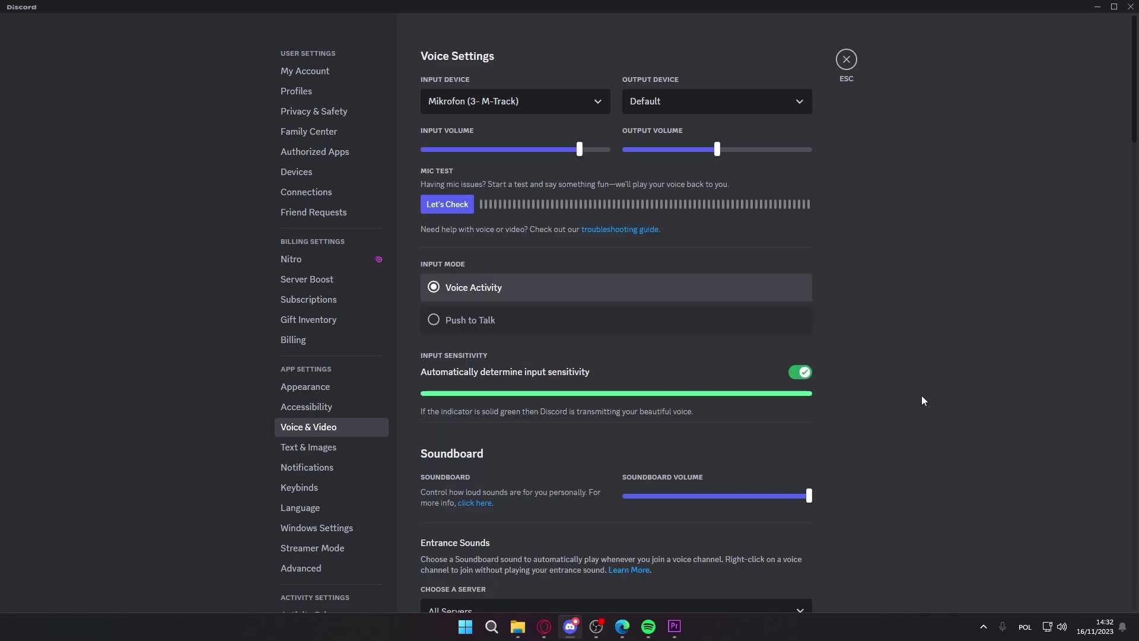